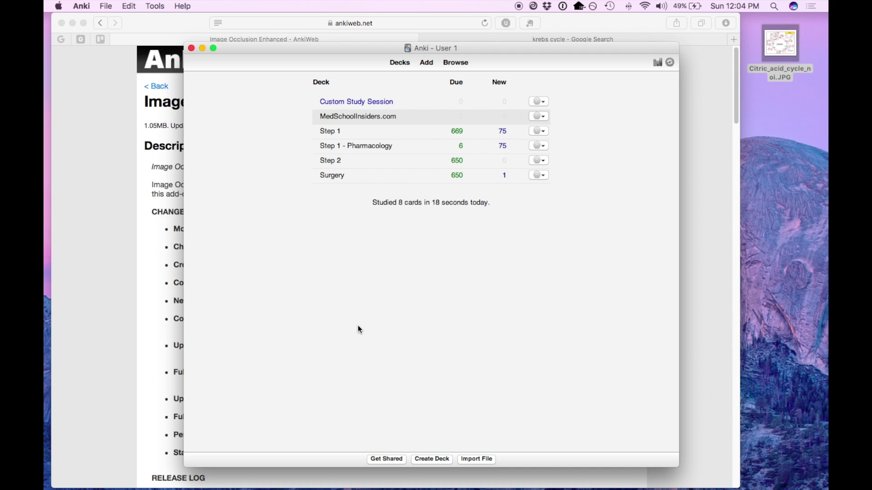
Bring the Safari window with the AnkiWeb Image Occlusion Enhanced page to the front.
click(156, 293)
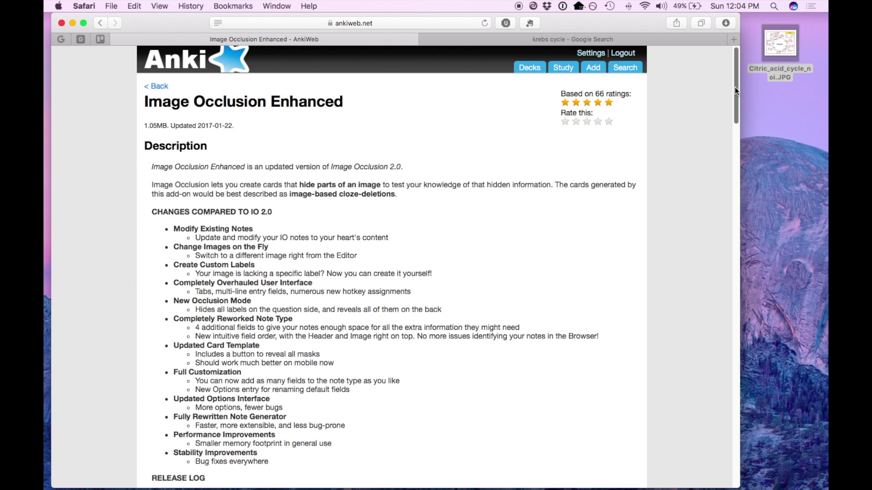
Scroll through the add-on page's changes, release log and usage notes.
drag(737, 90, 735, 128)
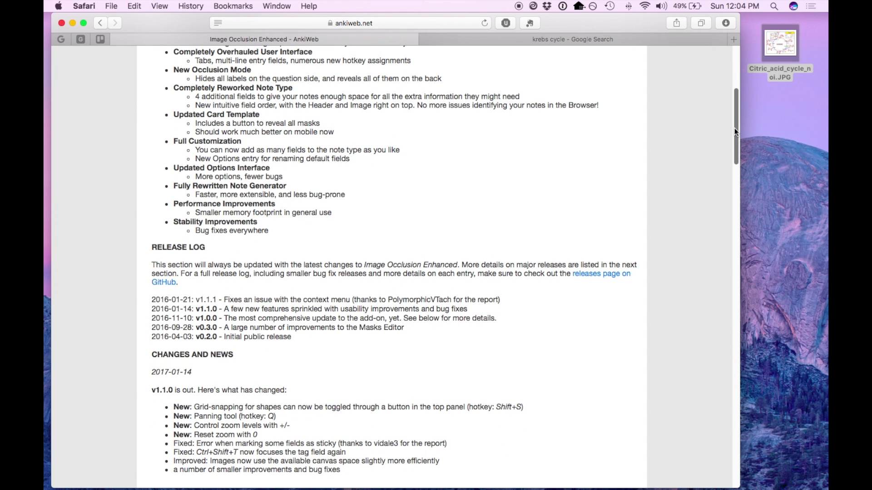
drag(735, 132, 734, 153)
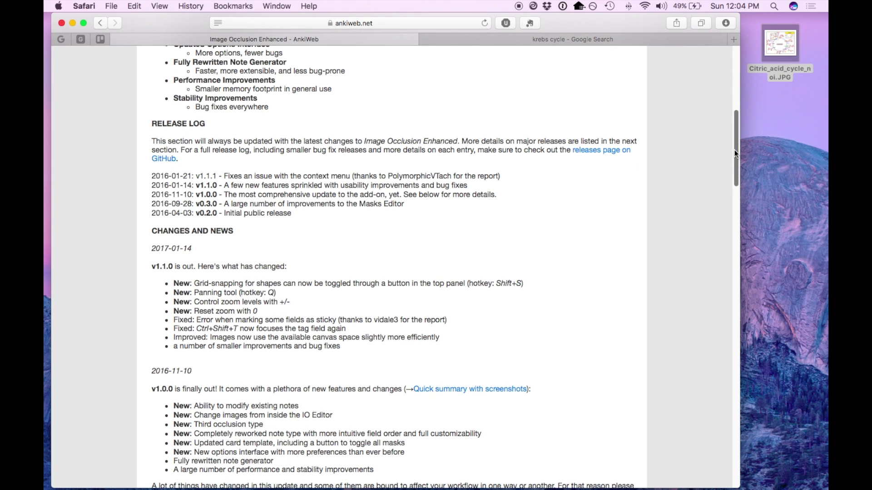
drag(735, 153, 738, 230)
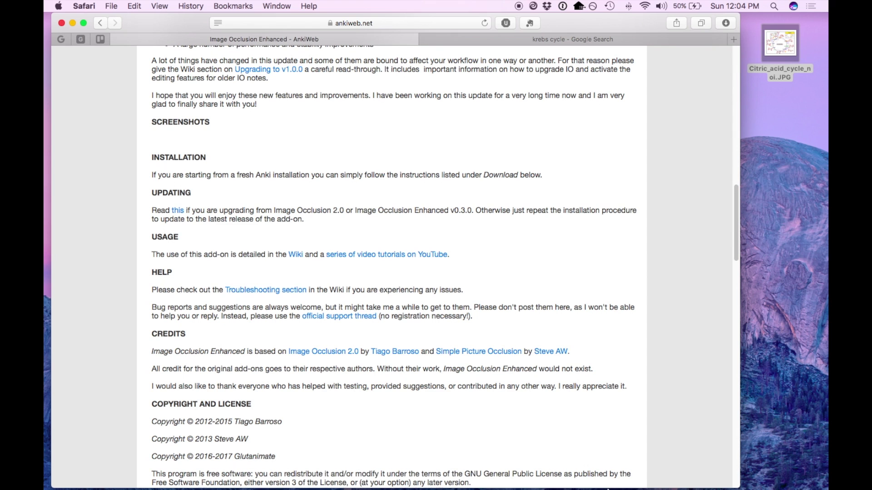
Return to Anki, open a new Add note window, and cancel the image file picker.
mouse_move(596, 475)
click(377, 483)
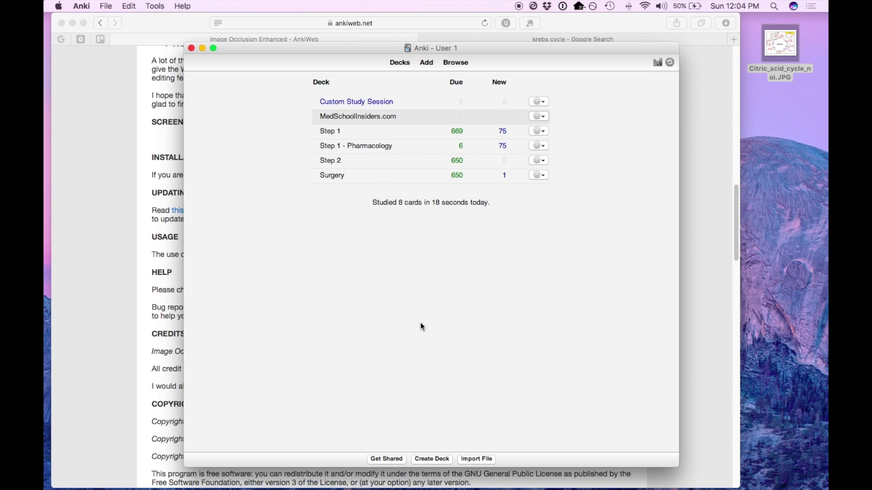
click(430, 64)
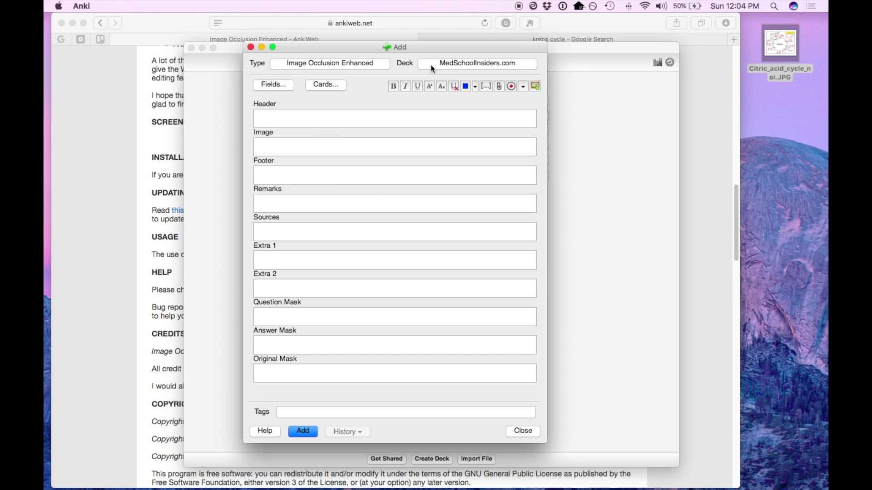
click(535, 86)
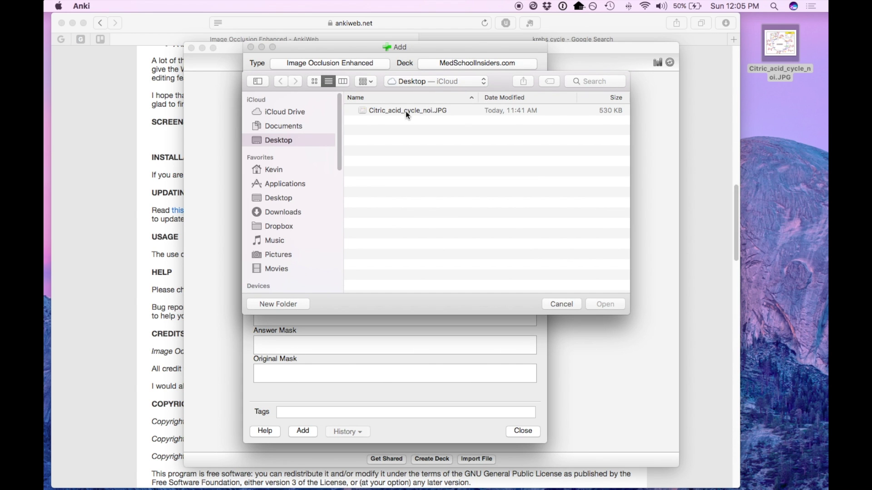
click(561, 304)
Copy the citric acid cycle image from the Krebs cycle search results and load it into the occlusion editor.
click(594, 39)
click(592, 39)
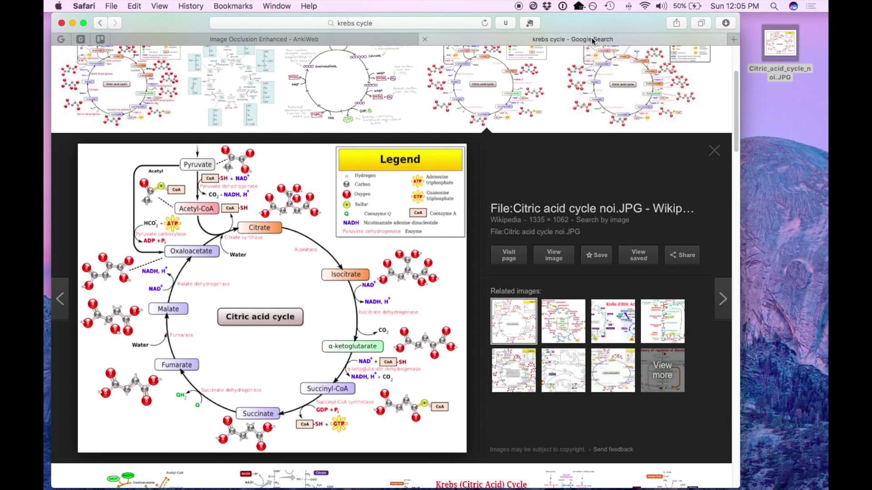
right_click(346, 212)
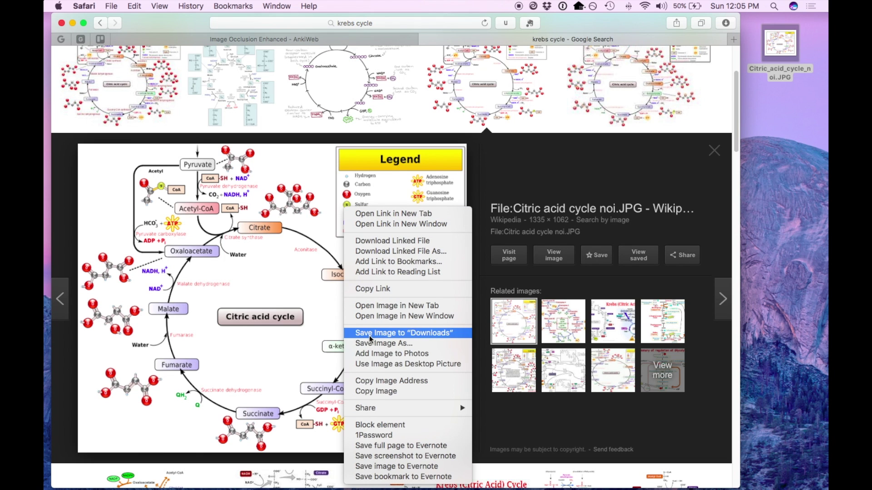
click(380, 391)
key(super+Tab)
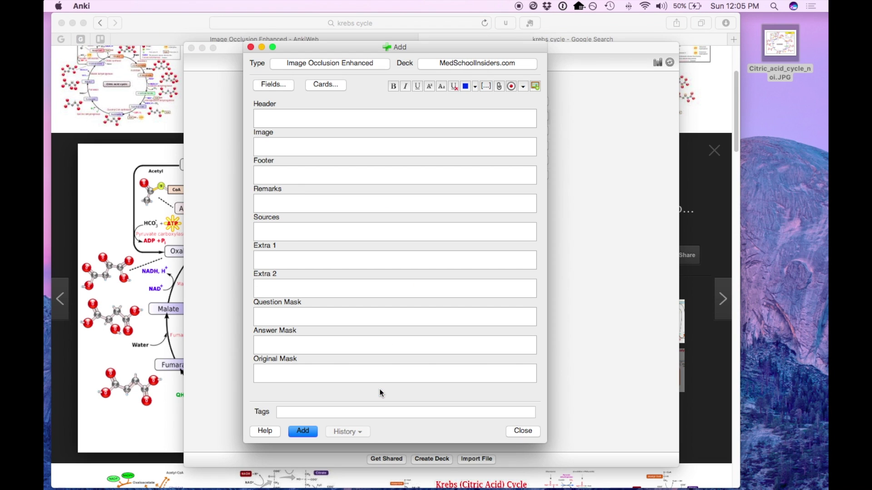
click(535, 86)
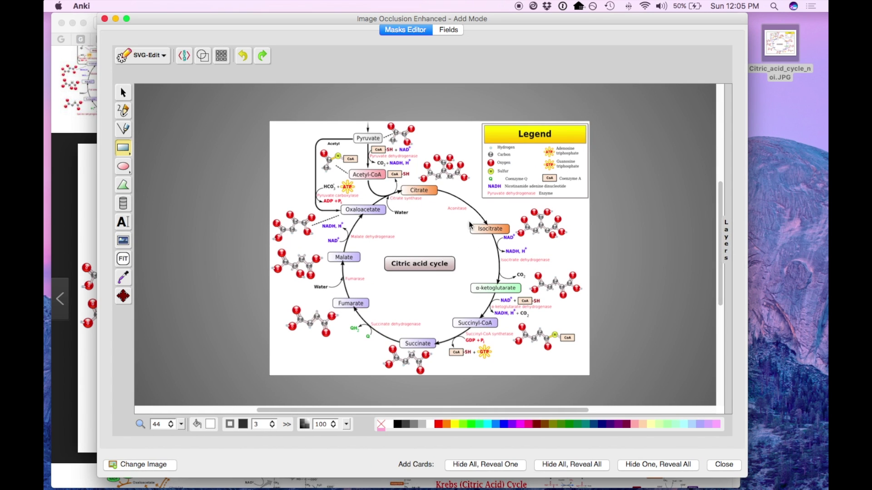
Mask the Isocitrate, α-ketoglutarate, Succinyl-CoA, Succinate and Fumarate labels, then generate Hide One, Reveal All cards.
drag(468, 224, 514, 237)
mouse_move(468, 281)
mouse_down()
mouse_move(481, 293)
mouse_move(524, 294)
mouse_move(414, 344)
mouse_move(481, 334)
mouse_move(481, 324)
mouse_up()
key(super+d)
key(super+d)
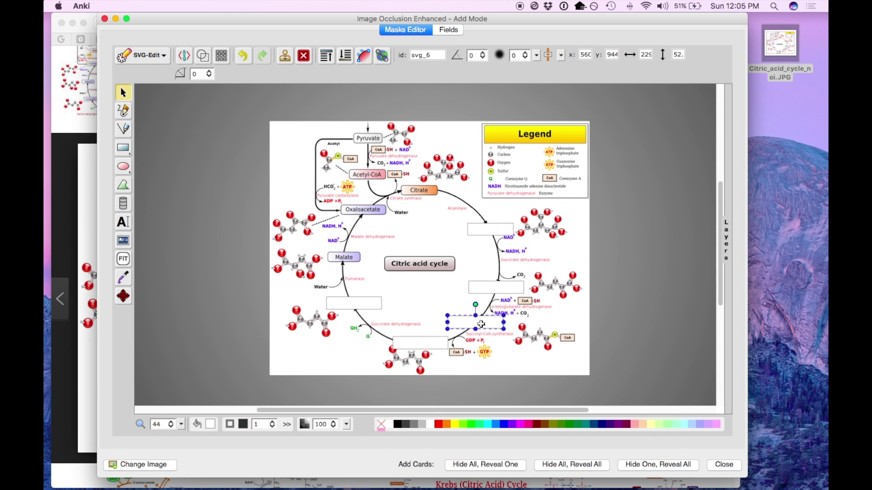
click(617, 316)
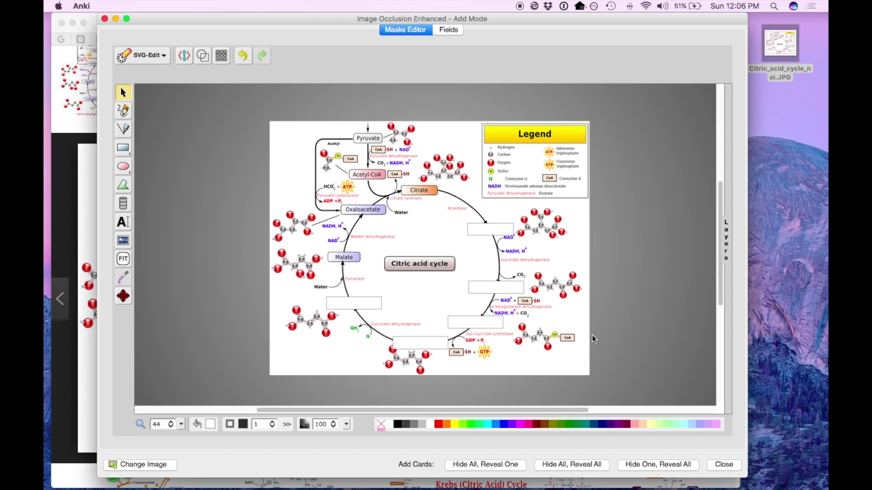
click(650, 466)
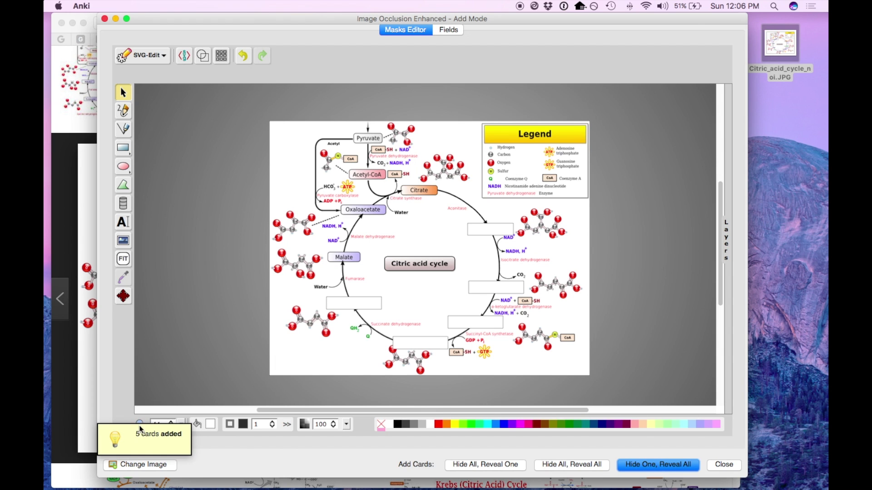
Close the occlusion editor and Add window, then open the MedSchoolInsiders.com deck.
click(724, 464)
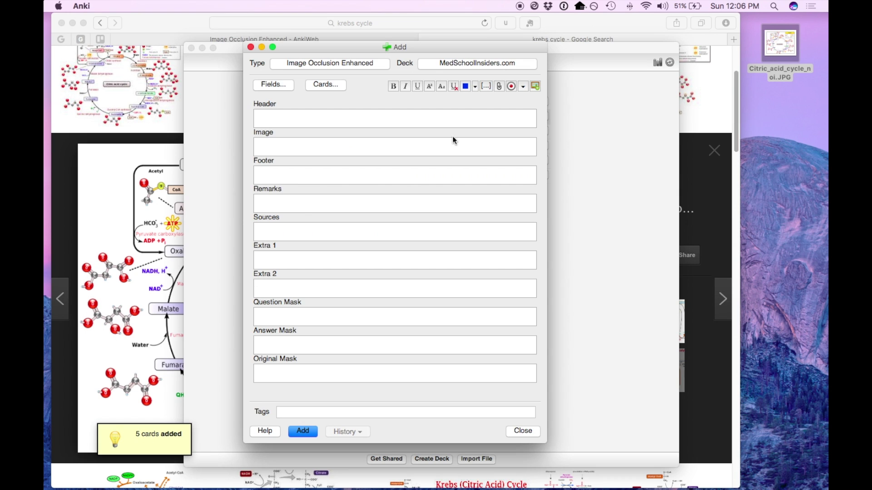
click(529, 431)
click(369, 119)
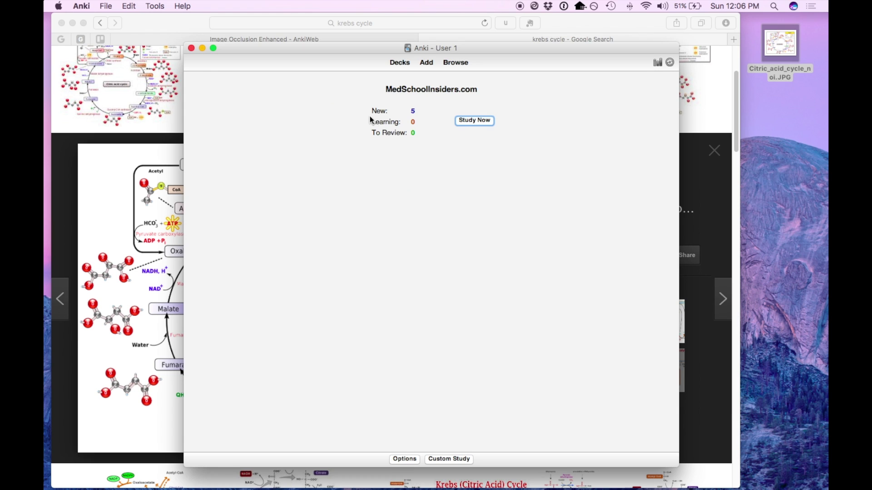
Study the first two new cards, starting with Isocitrate, then open the current note for editing.
key(s)
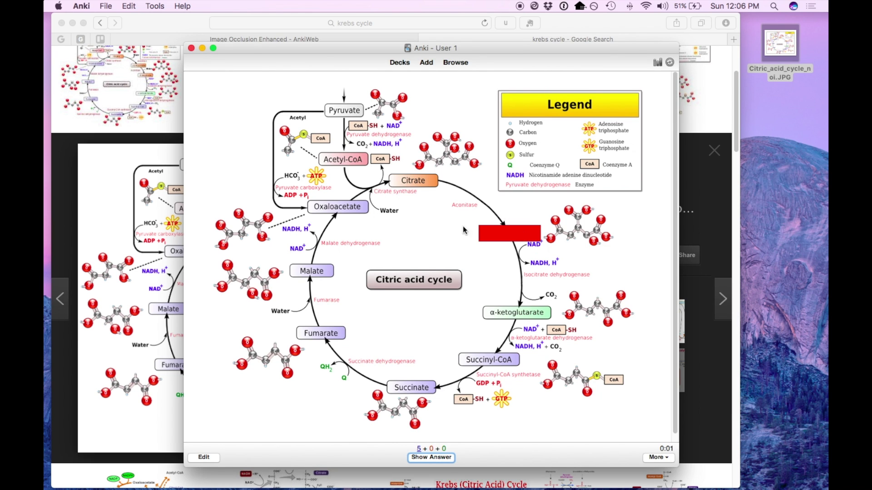
key(space)
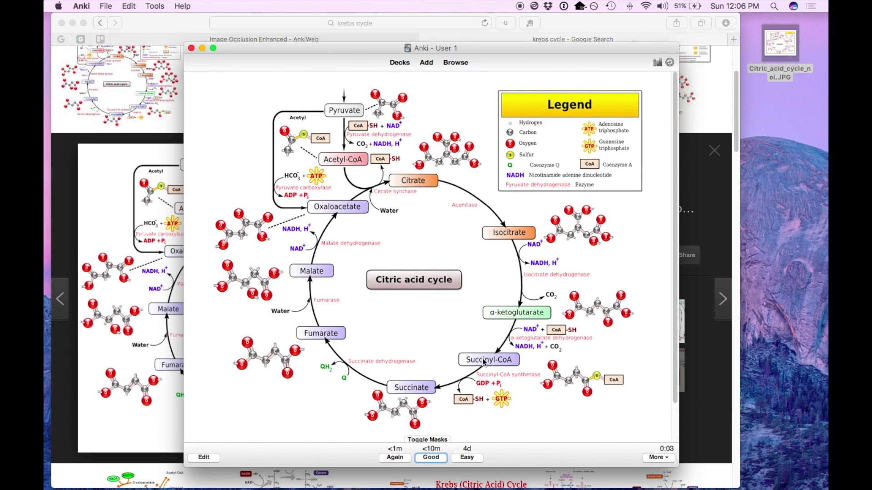
key(space)
key(space)
key(space)
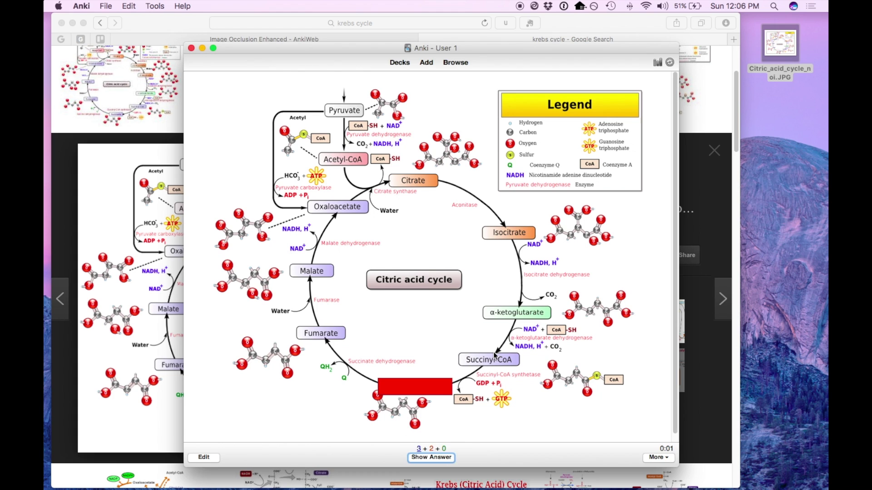
key(space)
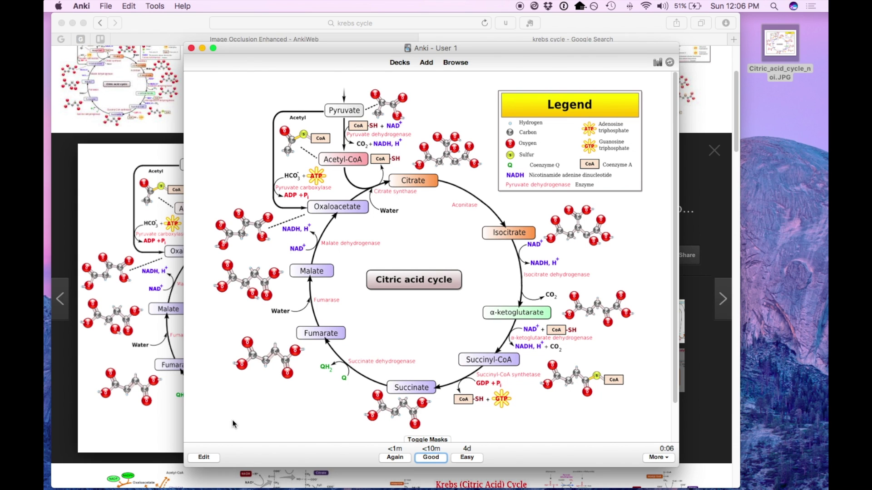
click(204, 459)
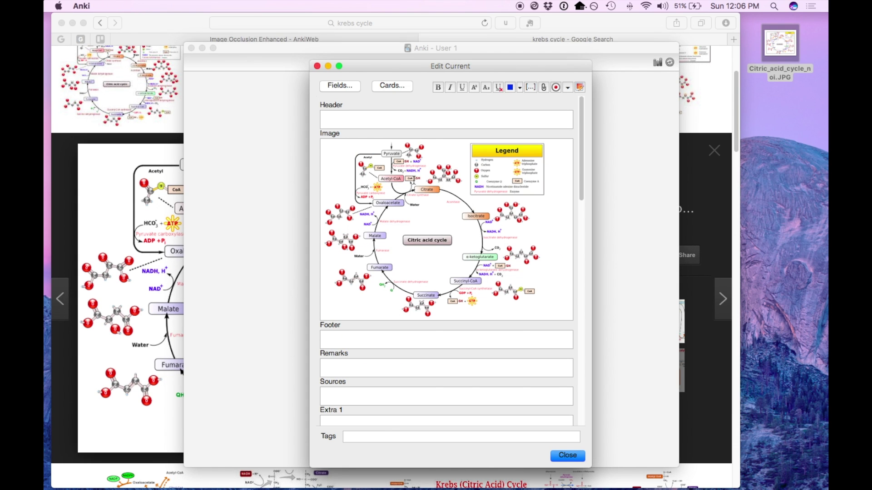
Copy the Isocitrate mask onto the Malate label and delete the Fumarate mask.
click(579, 88)
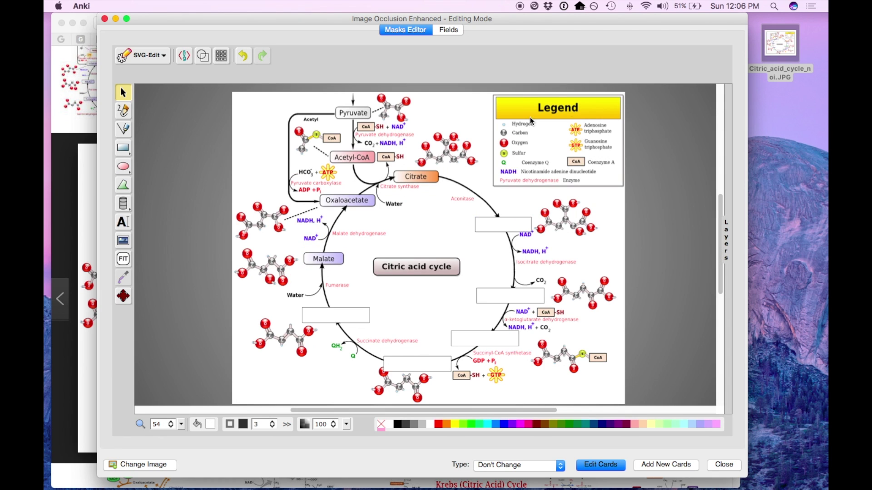
click(502, 227)
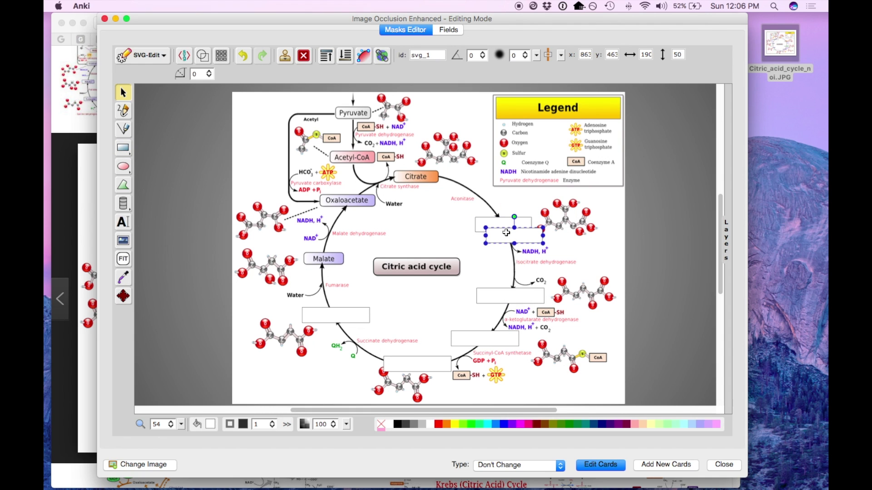
key(super+v)
drag(355, 248, 318, 261)
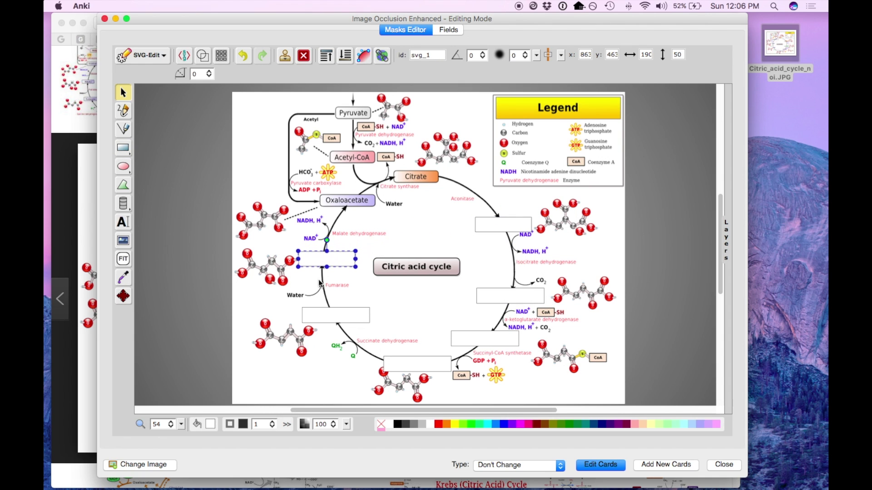
click(327, 319)
key(Delete)
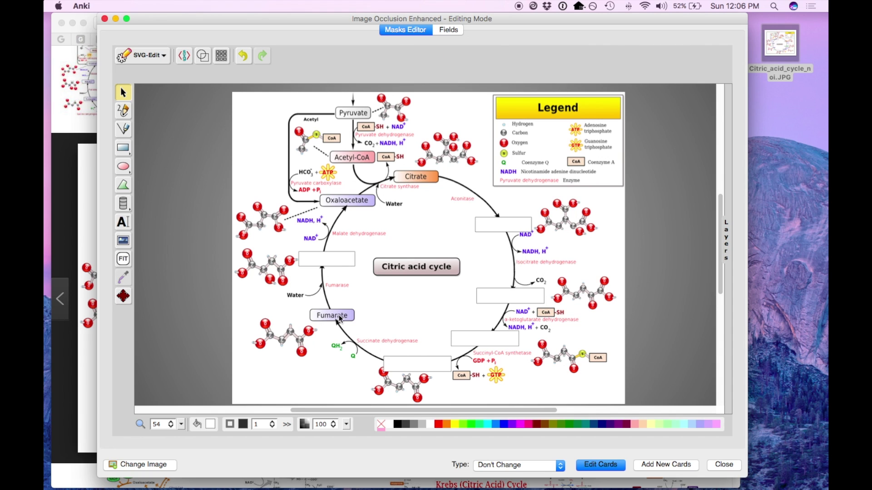
Reposition the Malate mask, duplicate a mask, and apply the edits, confirming the card replacement.
drag(325, 260, 423, 176)
key(super+d)
key(super+d)
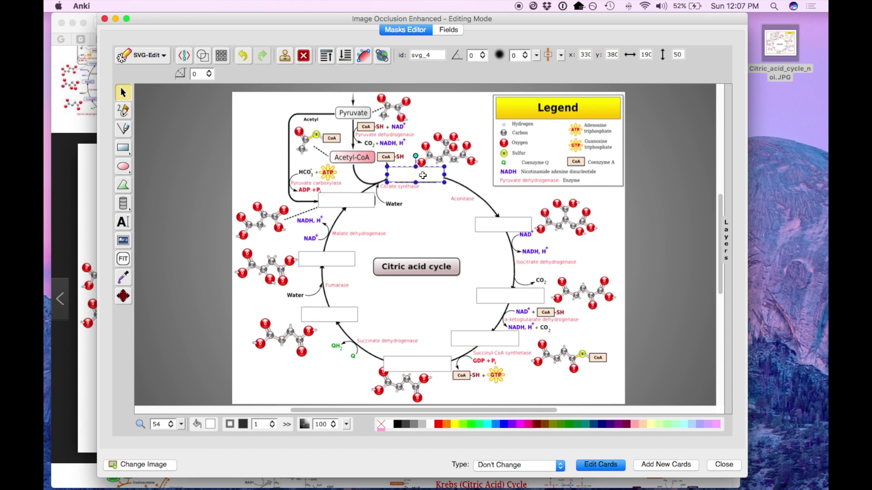
click(600, 465)
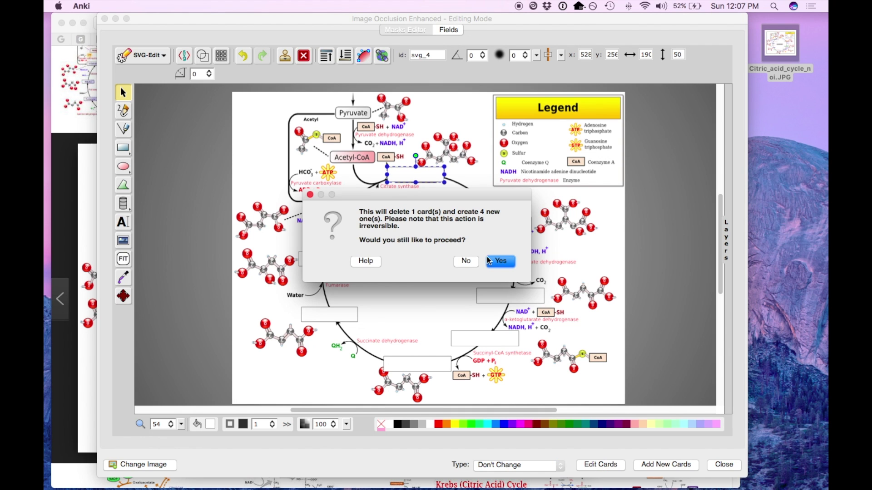
click(500, 261)
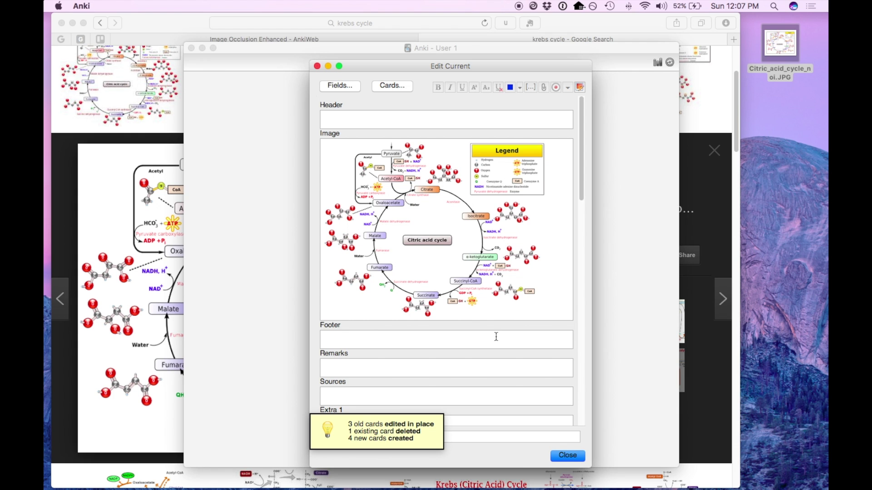
Return to review, answer one updated card, and reopen the note's masks with Ctrl+Shift+O.
click(559, 455)
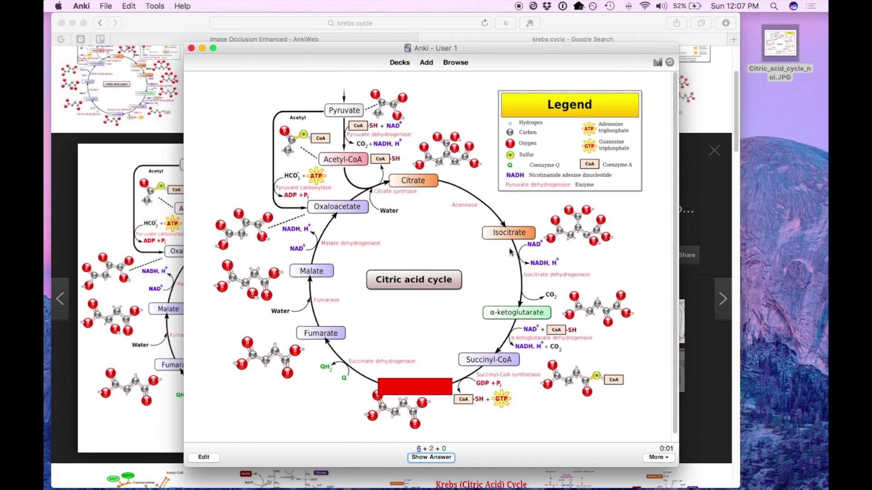
key(space)
key(space)
key(space)
key(space)
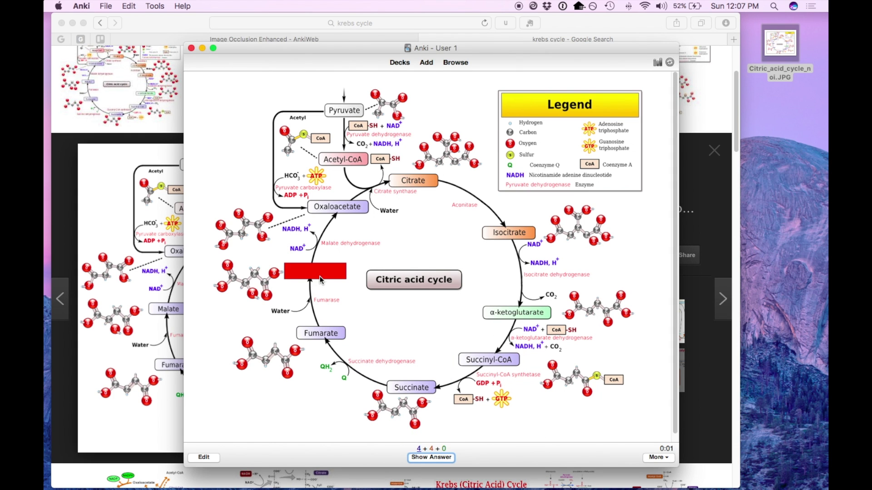
key(space)
key(space)
key(space)
key(space)
key(space)
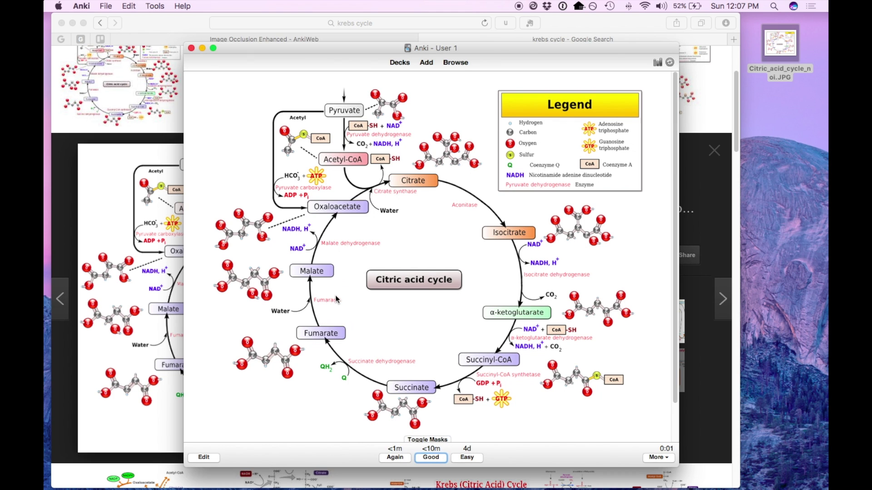
key(ctrl+shift+o)
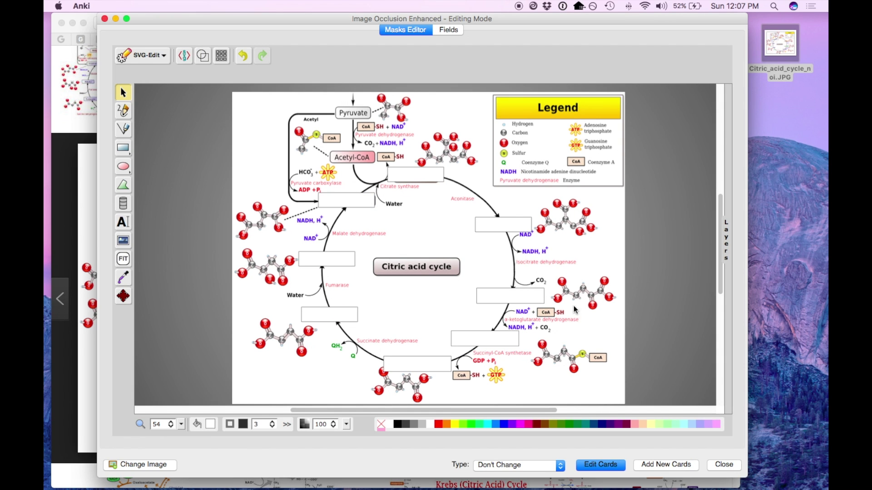
Change the occlusion type to Hide All, Reveal One and save all the cards.
click(544, 472)
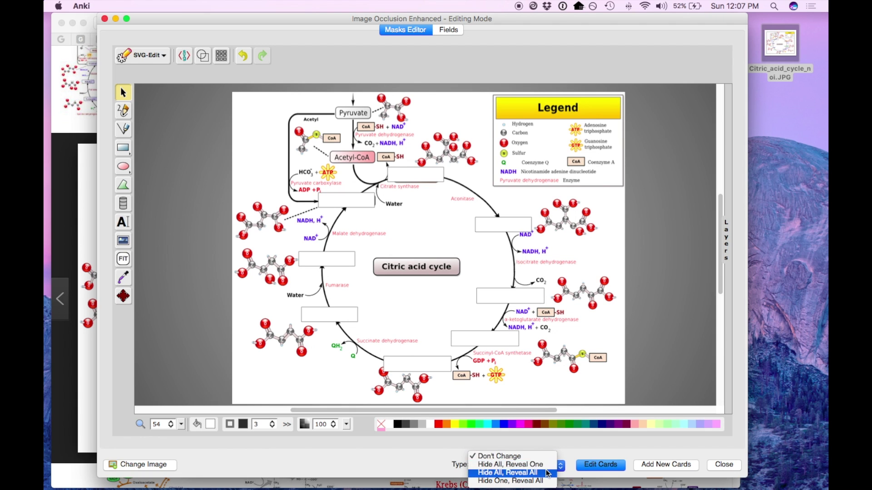
click(546, 465)
click(585, 465)
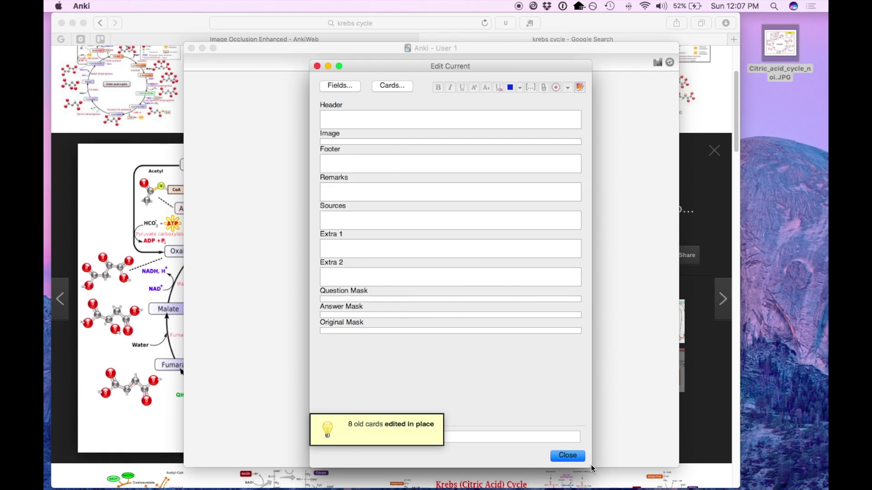
click(568, 455)
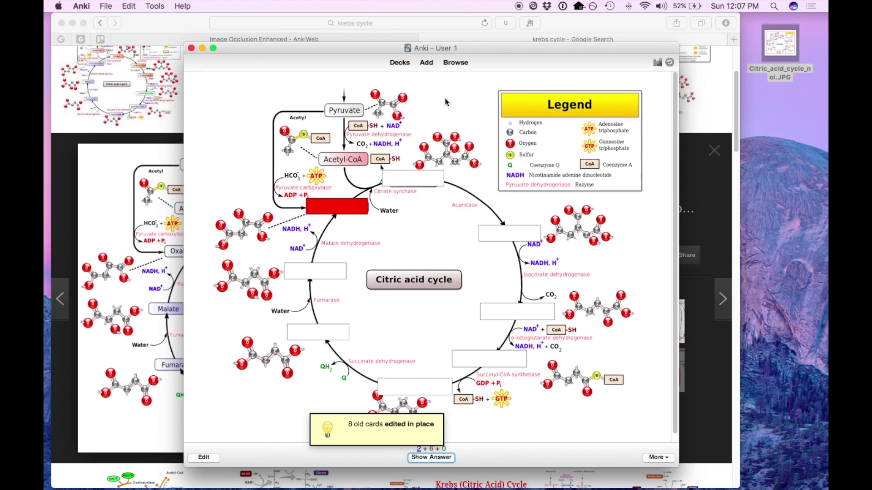
Review the Oxaloacetate card, then reopen this note in the occlusion editor.
key(space)
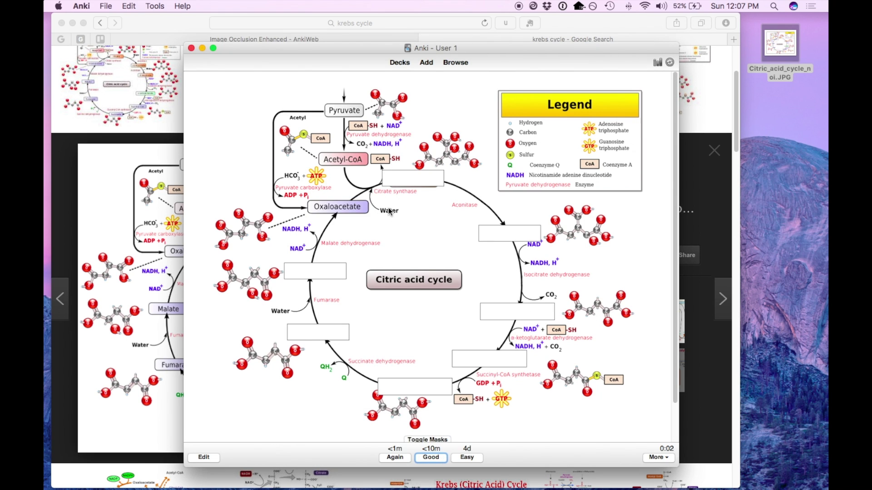
key(space)
key(space)
key(space)
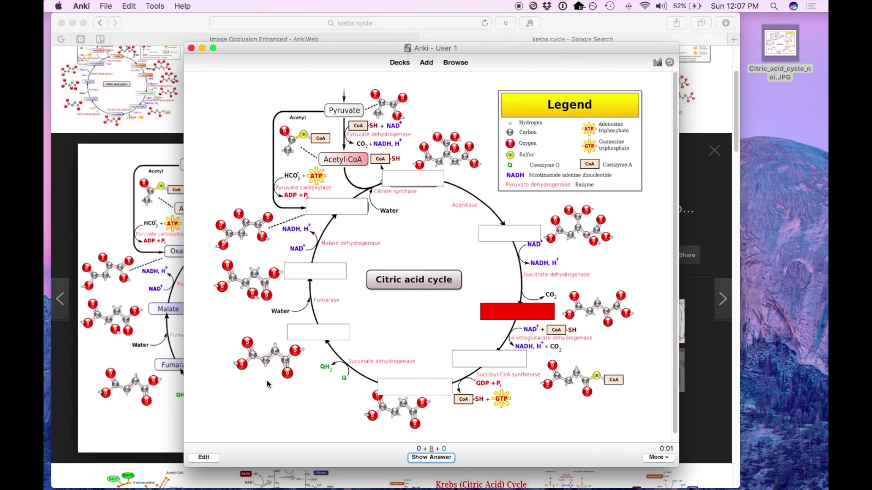
click(203, 457)
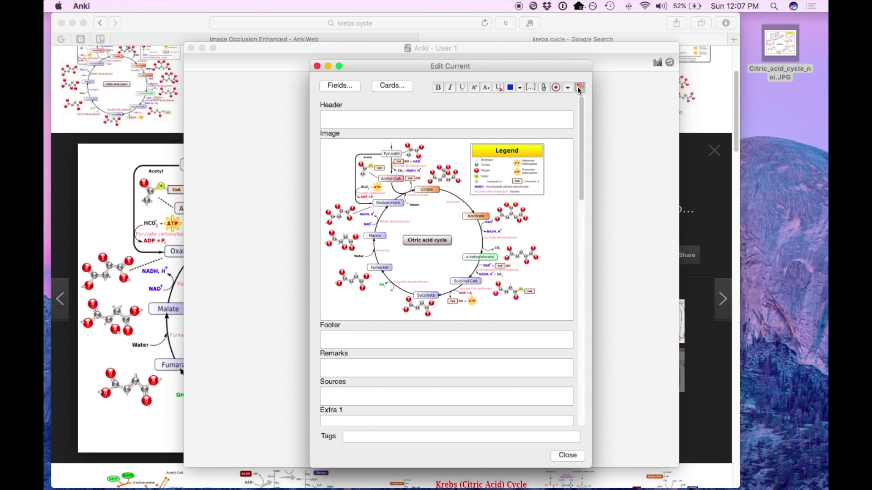
click(580, 88)
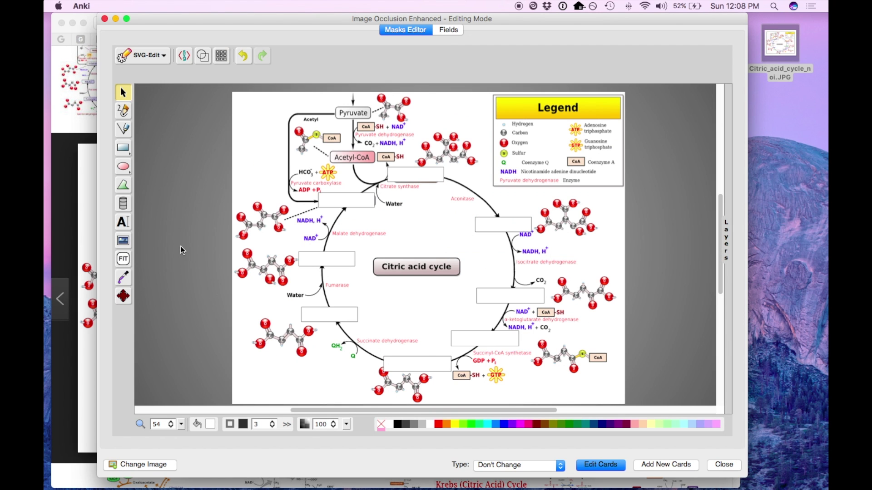
Group the Citrate and Oxaloacetate masks with Ctrl+G, save them as one card, and review it.
click(408, 180)
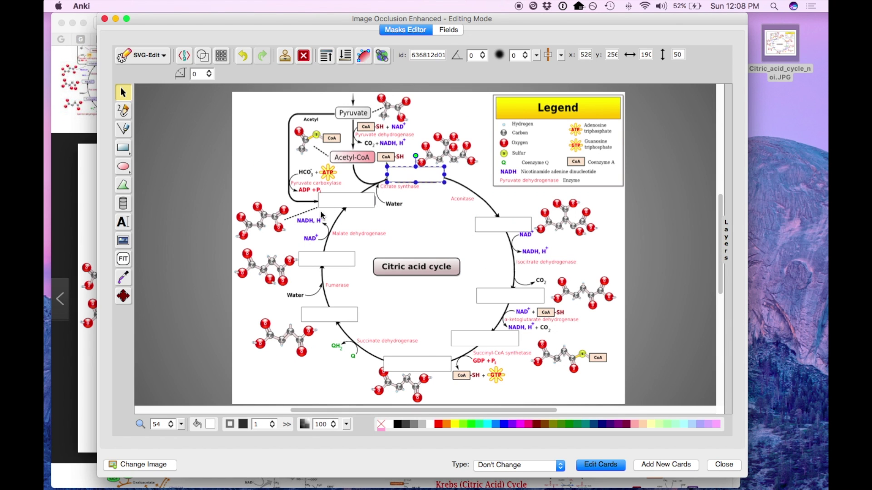
shift+click(340, 200)
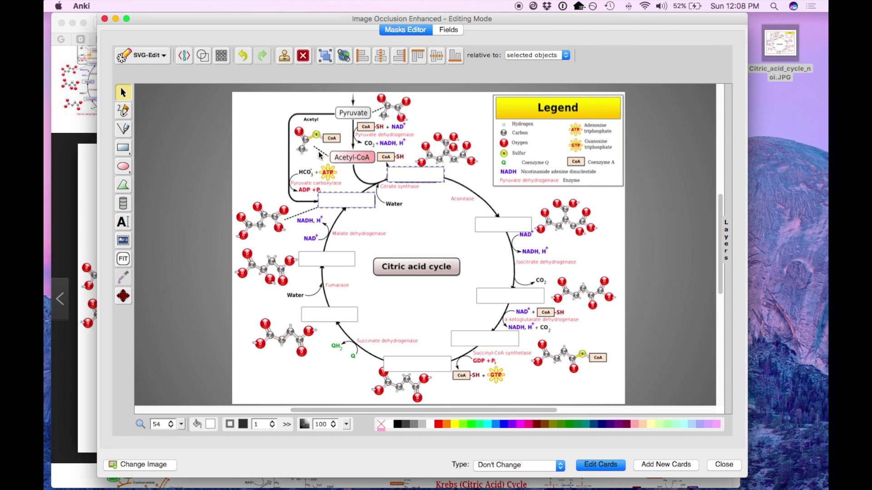
key(ctrl+g)
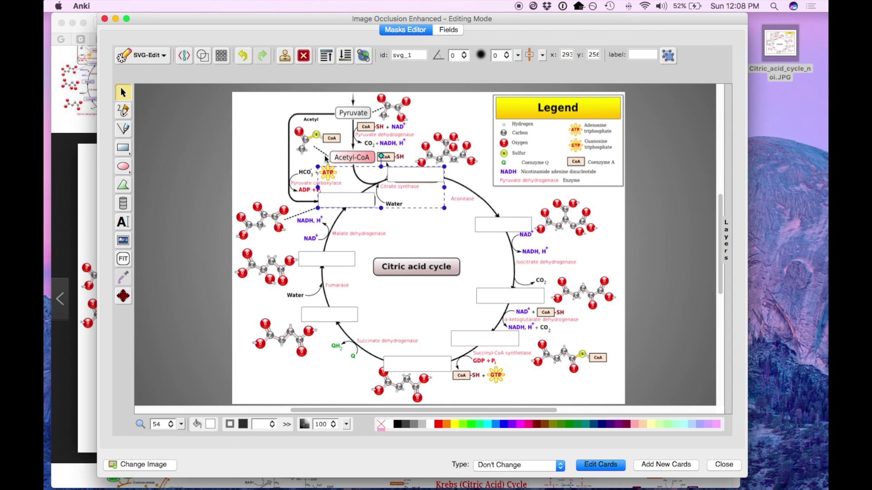
click(605, 465)
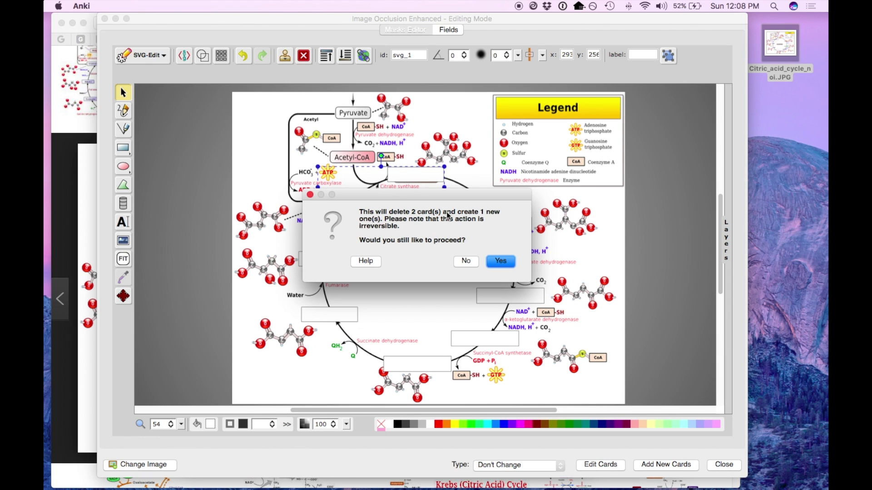
click(501, 264)
click(564, 455)
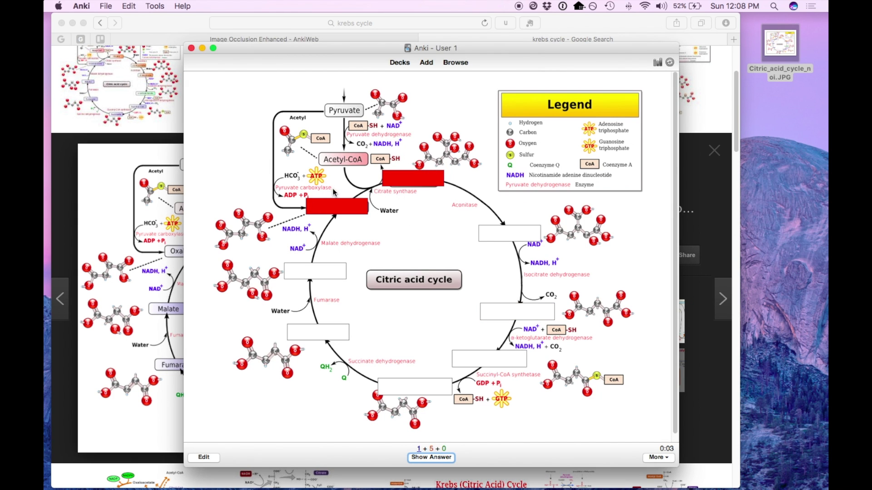
key(space)
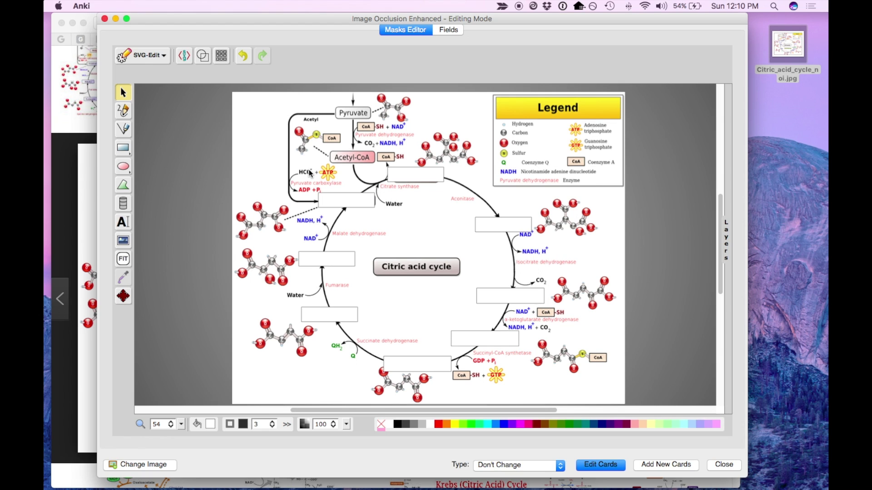
Replace the occlusion image with the updated diagram file, keeping the existing masks.
click(132, 465)
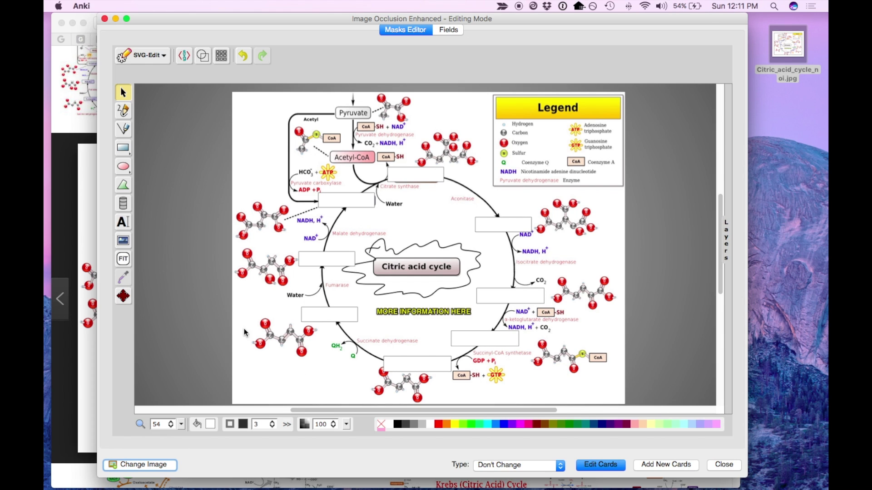
Add an 'INFORMATION' label at the diagram's lower left, with a line pointing up and a mask over it.
key(t)
click(256, 382)
text(INFORMATION)
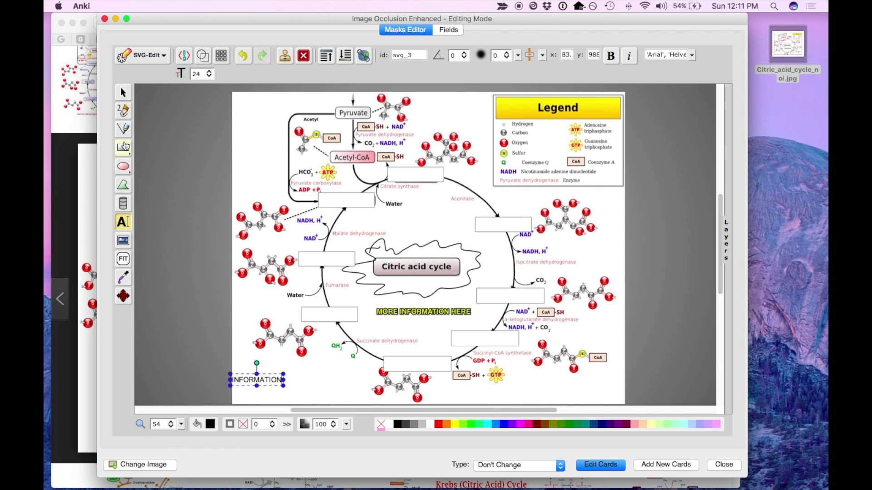
click(123, 129)
click(266, 366)
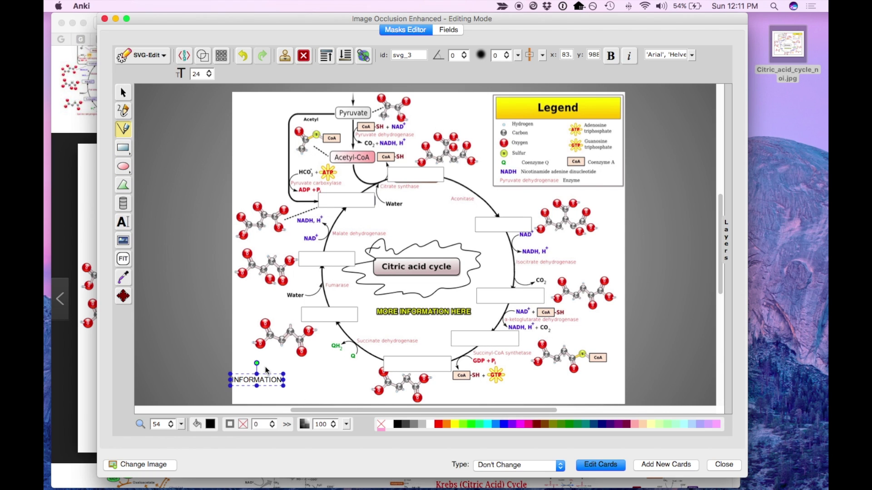
double_click(277, 342)
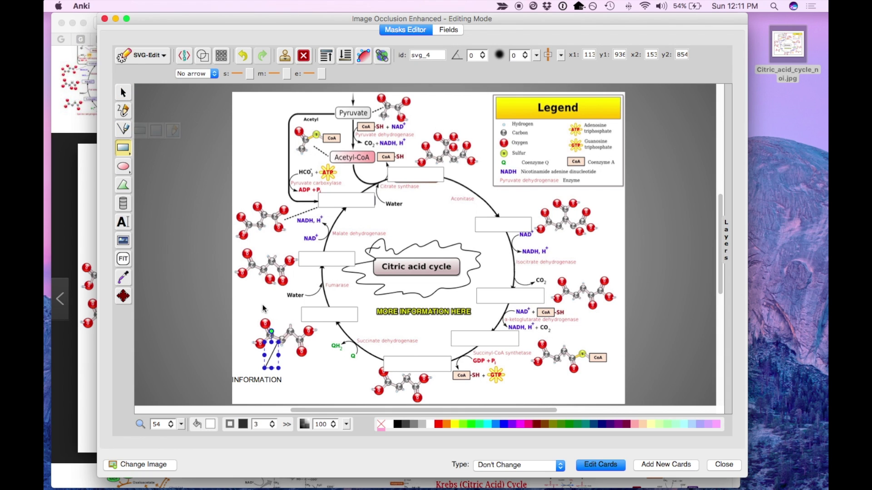
drag(291, 387, 229, 372)
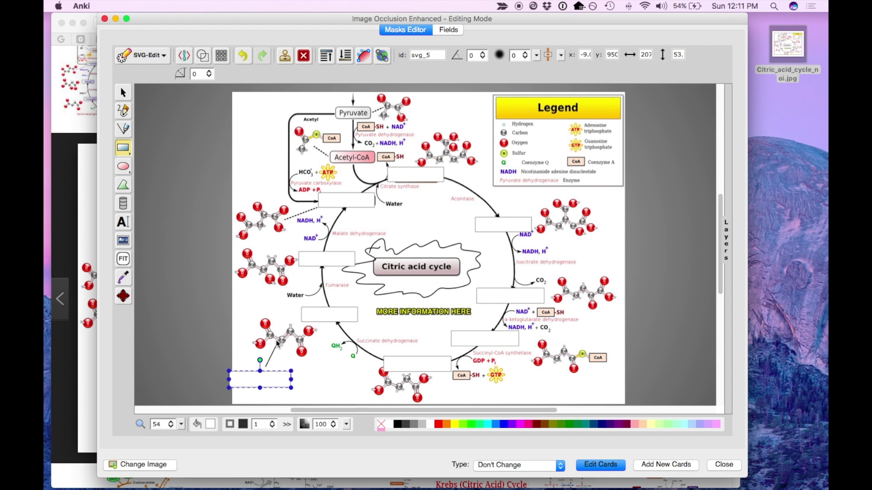
Save the masks so 7 cards update and 3 new ones are created, then reveal the answer.
click(601, 461)
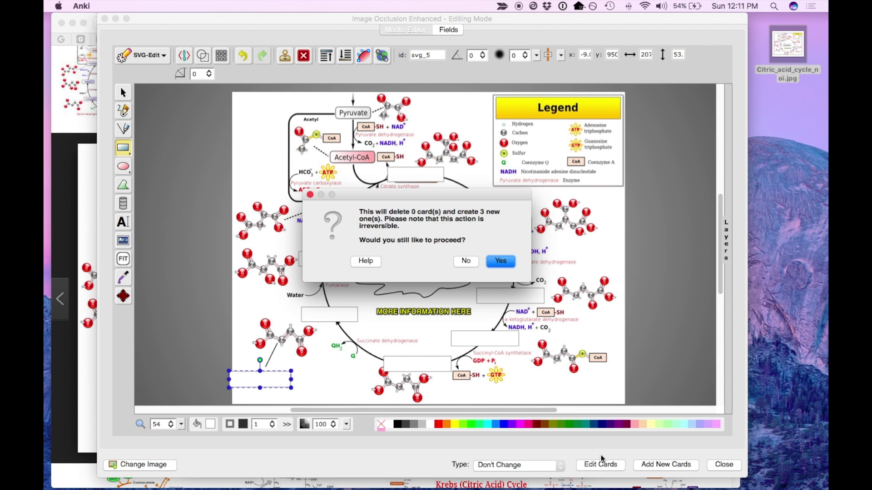
click(503, 262)
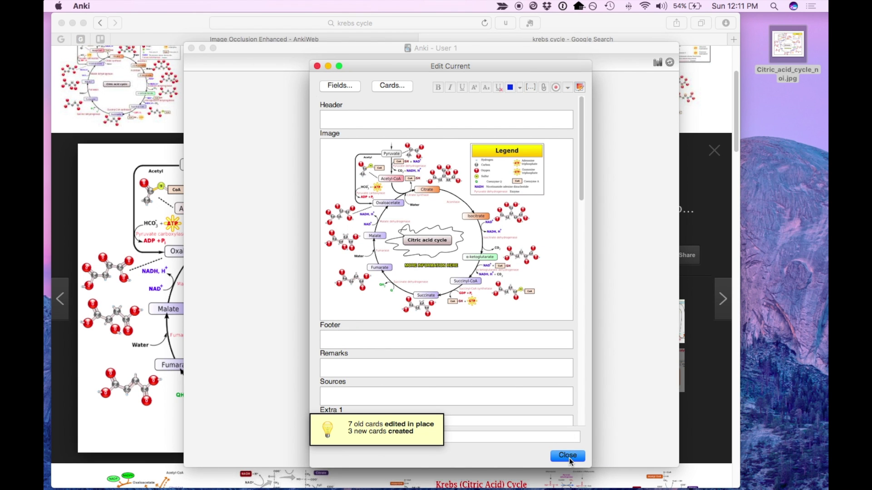
click(568, 456)
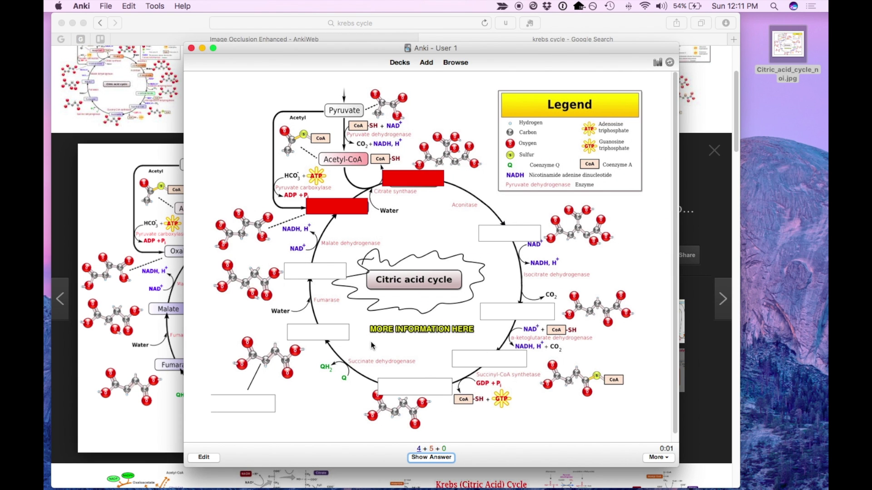
key(space)
key(space)
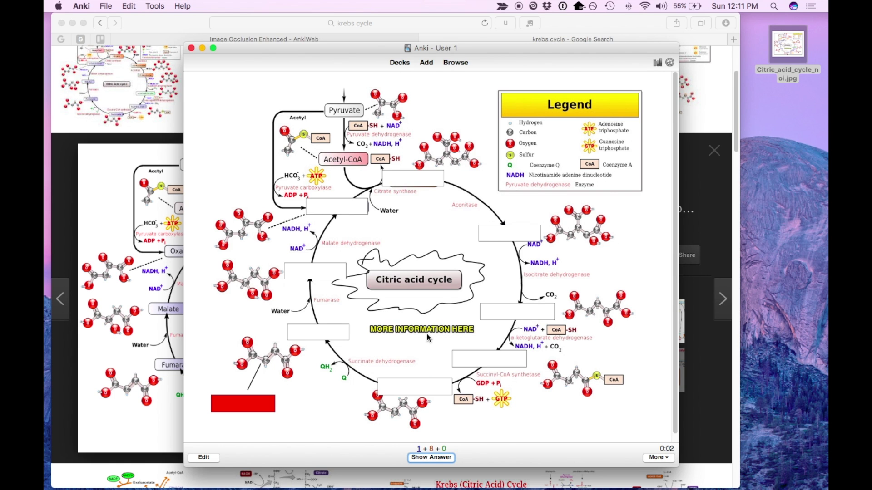
key(space)
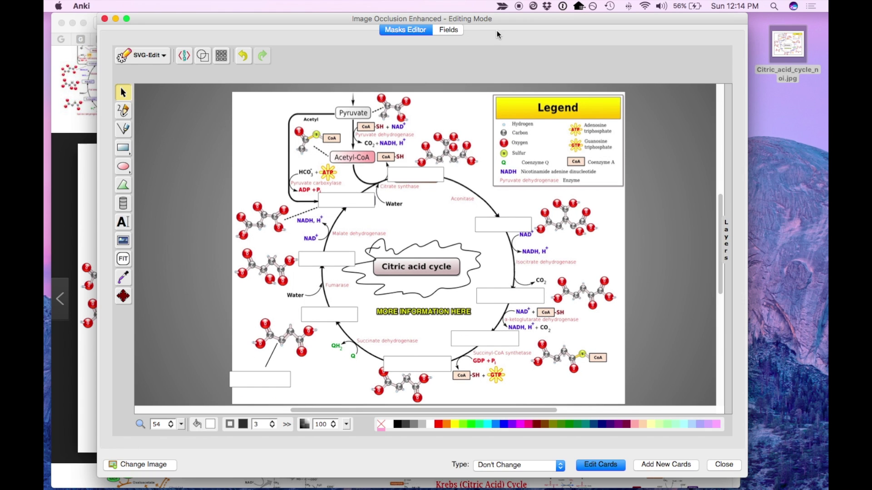
Set the Header to 'Citric Acid Cycle' and the Footer to 'Hints, mmenmonics, prompts, etc.'.
click(438, 30)
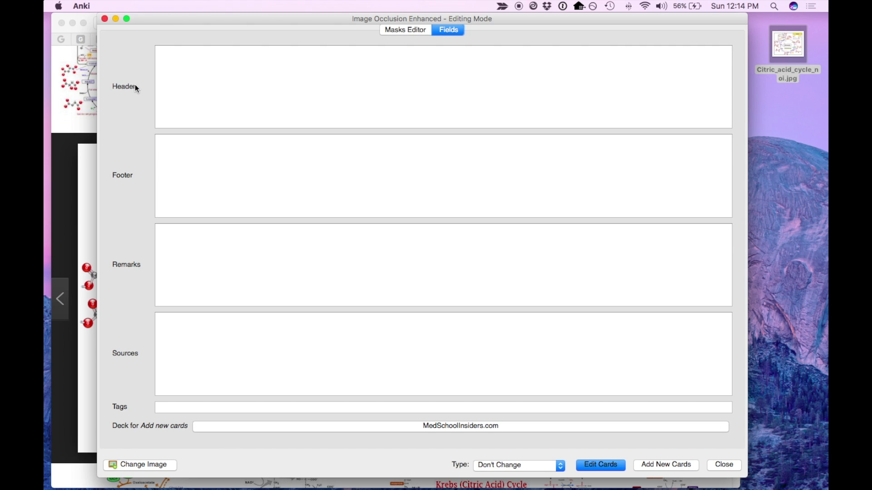
text(Citric Acid Cycle)
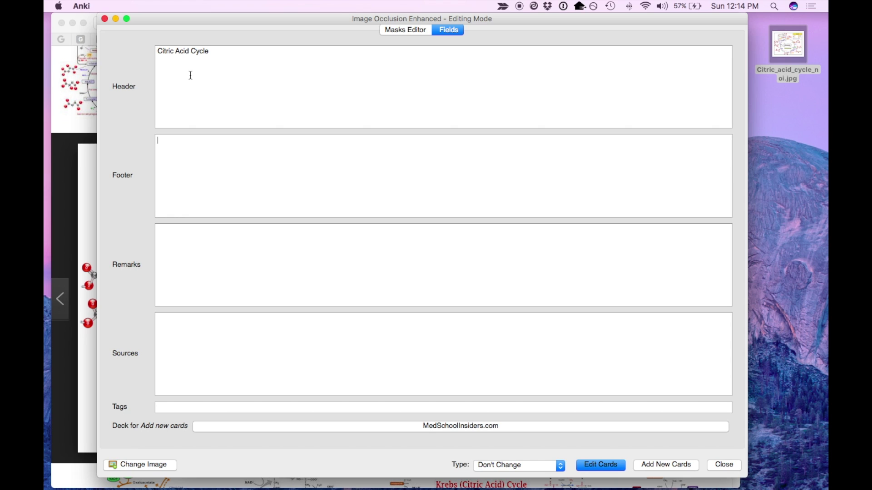
key(Tab)
text(Hints, mmenmonics, prompts, etc.)
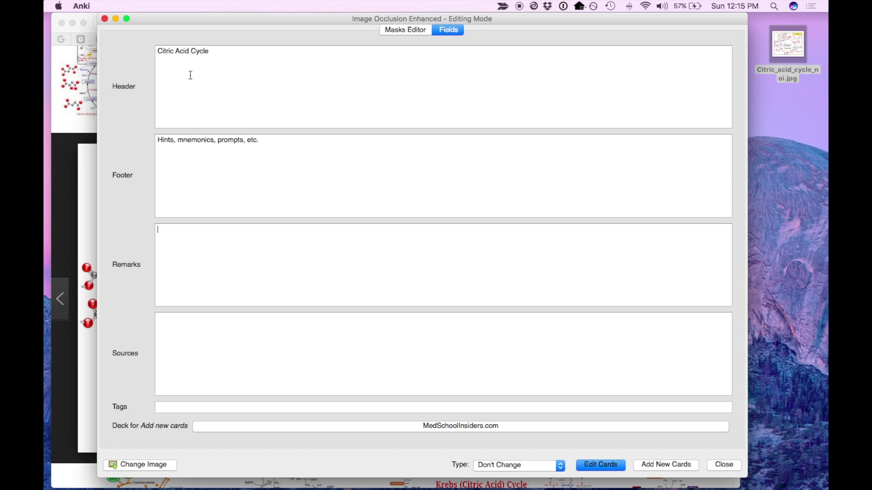
text(Additional information or detail)
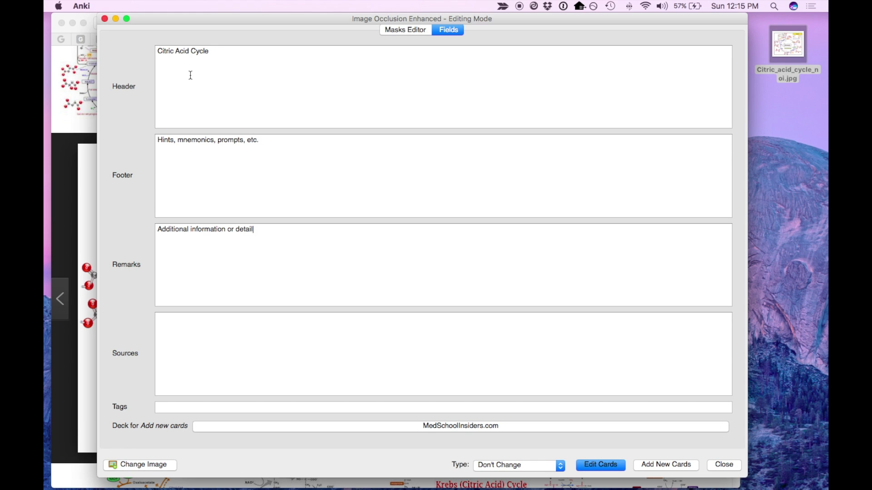
text(s on the image)
text(www.website.com)
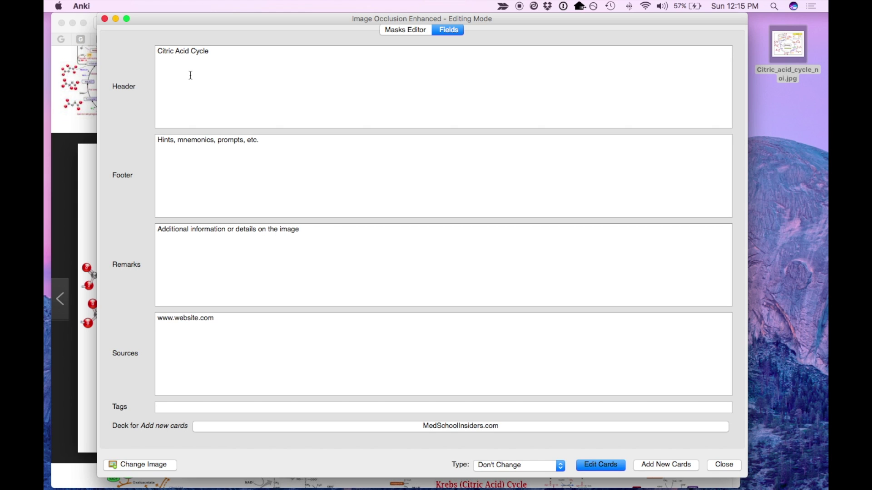
key(Return)
text(Lecture 3.)
click(253, 407)
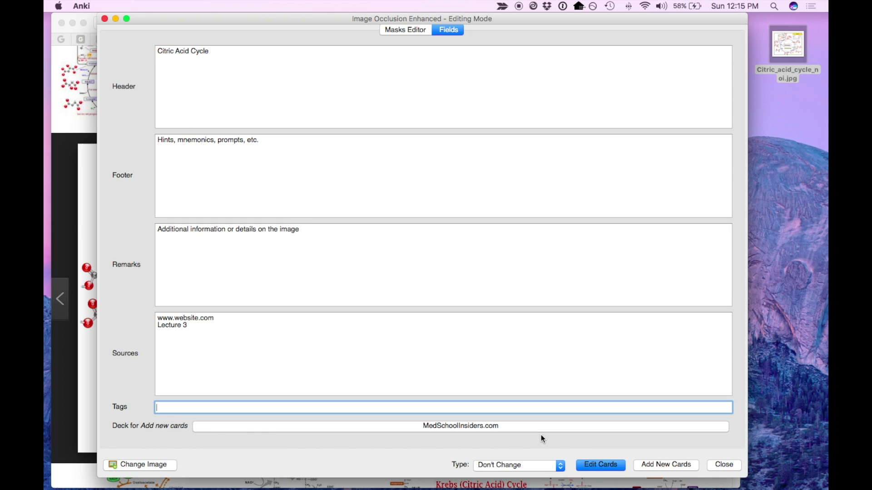
click(607, 468)
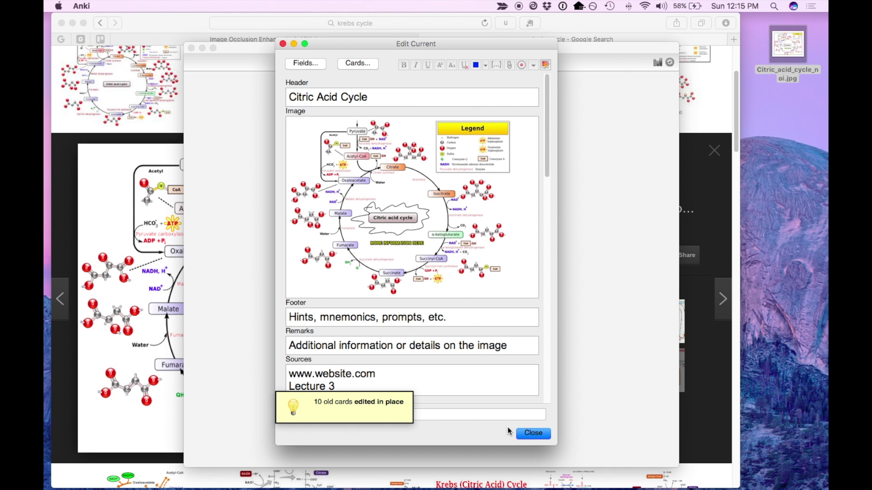
Close the note editor and move to the next card, revealing its answer.
click(529, 433)
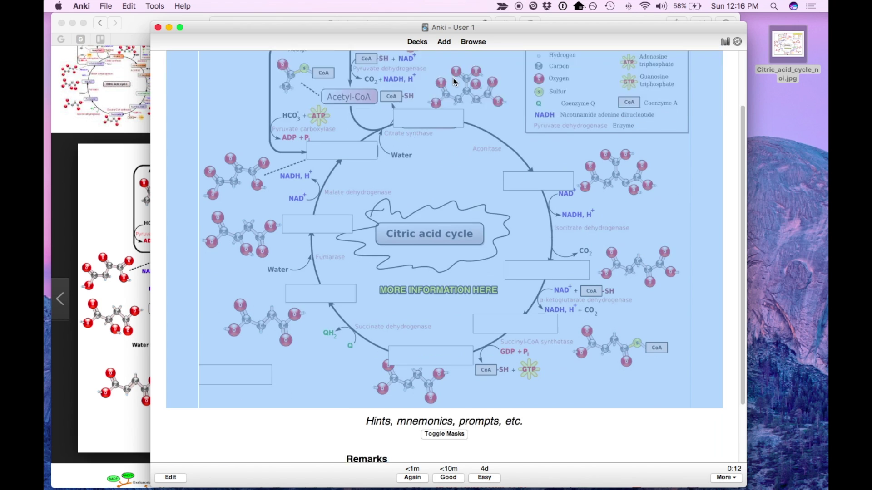
scroll(428, 380, down, 3)
key(space)
scroll(430, 406, down, 1)
key(space)
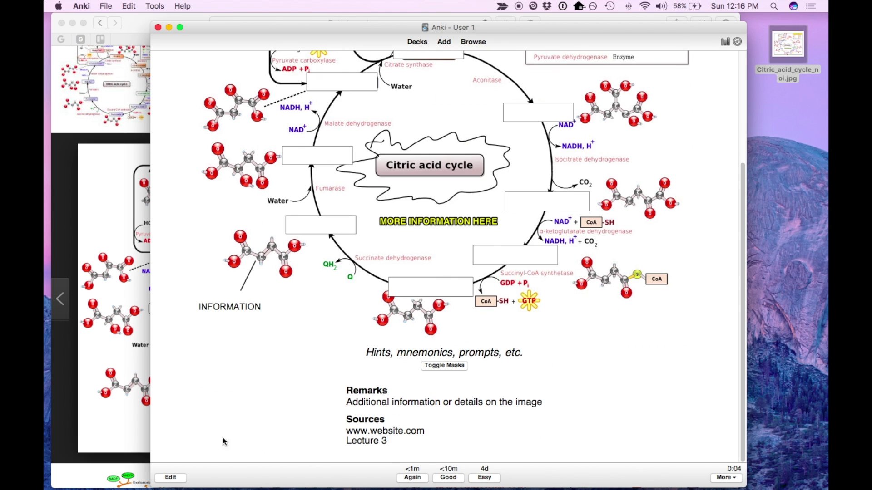
Reopen the current note and check its Extra 1 and Extra 2 fields.
click(171, 477)
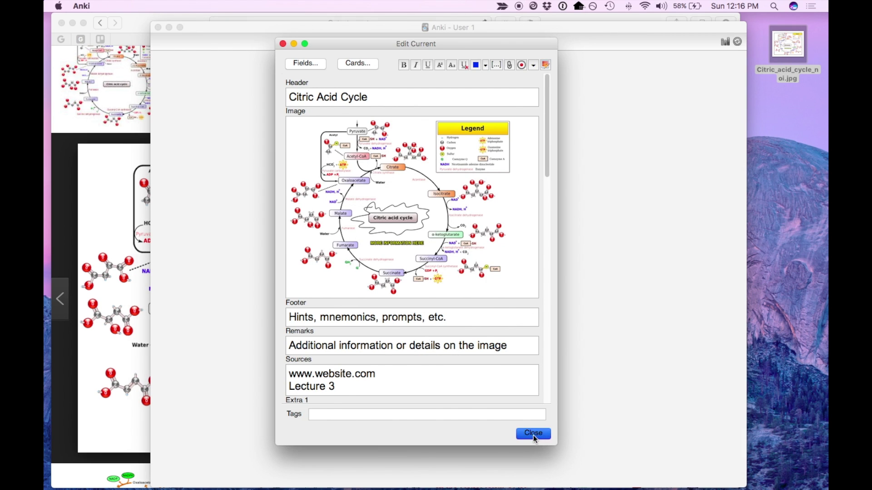
click(534, 435)
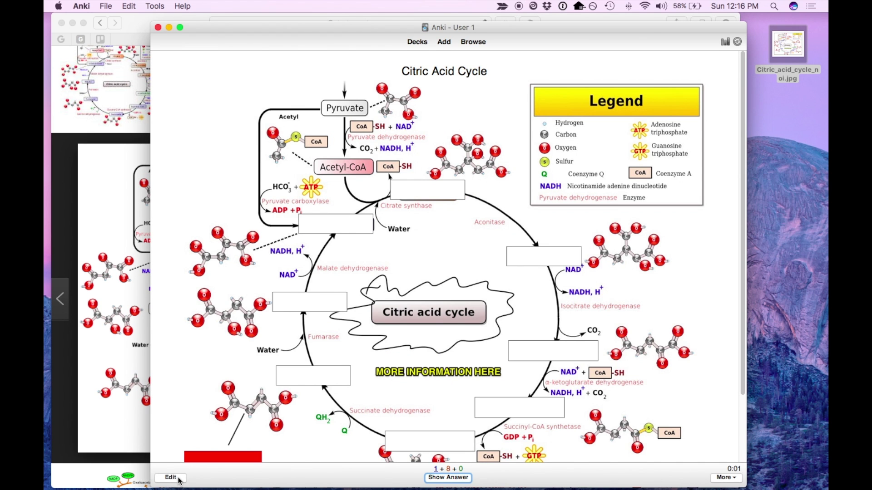
click(171, 477)
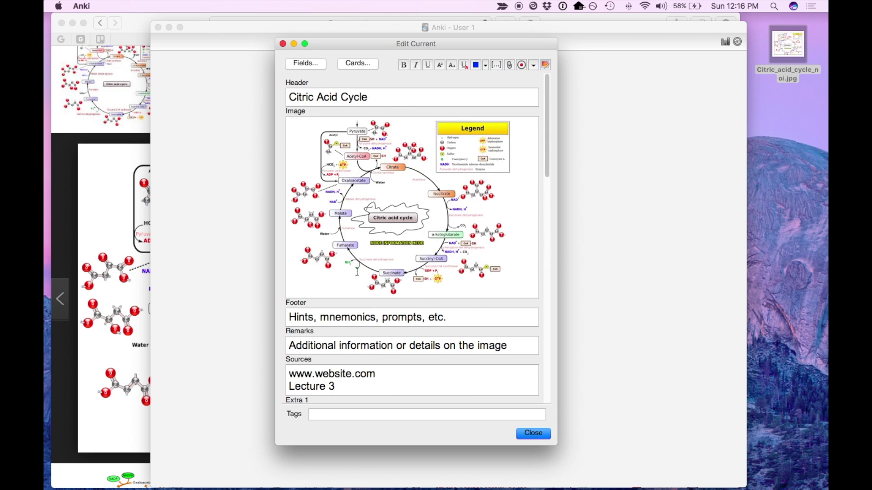
scroll(357, 272, down, 5)
click(317, 186)
click(318, 216)
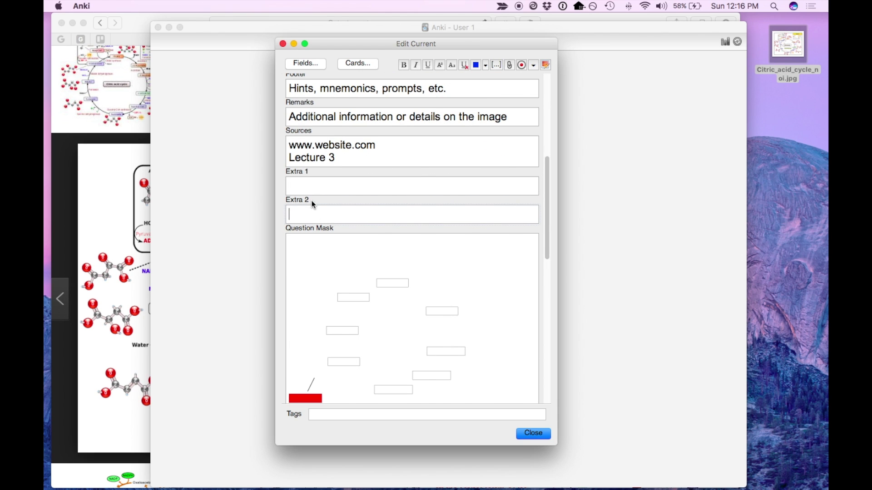
click(312, 189)
scroll(375, 209, up, 5)
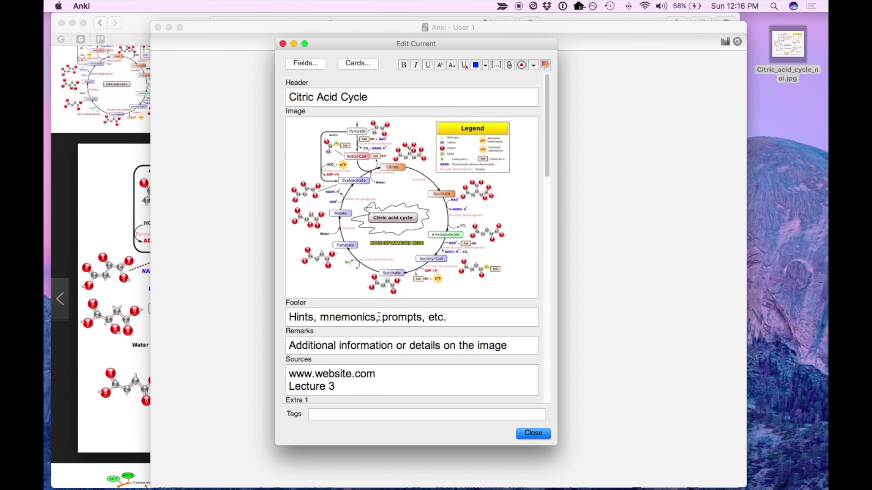
Inspect the Footer, Remarks and Sources text in the note's fields.
drag(446, 318, 317, 317)
click(455, 345)
drag(405, 383, 289, 373)
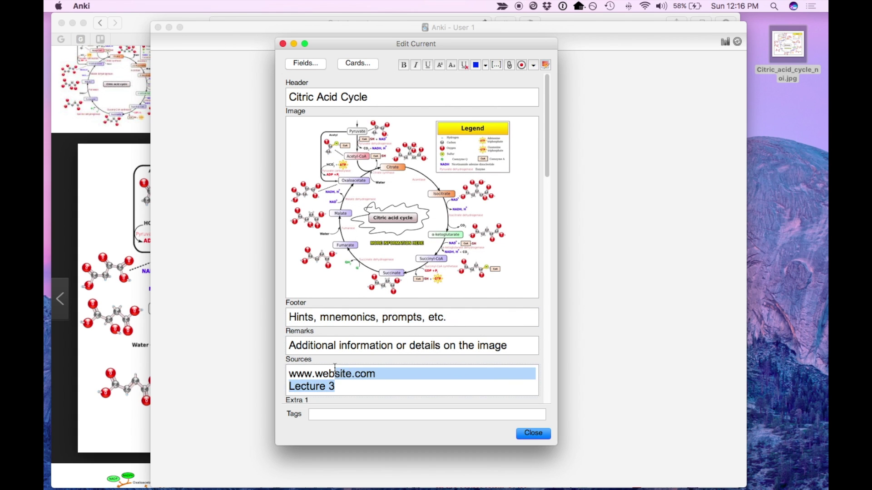
scroll(335, 368, down, 3)
click(318, 302)
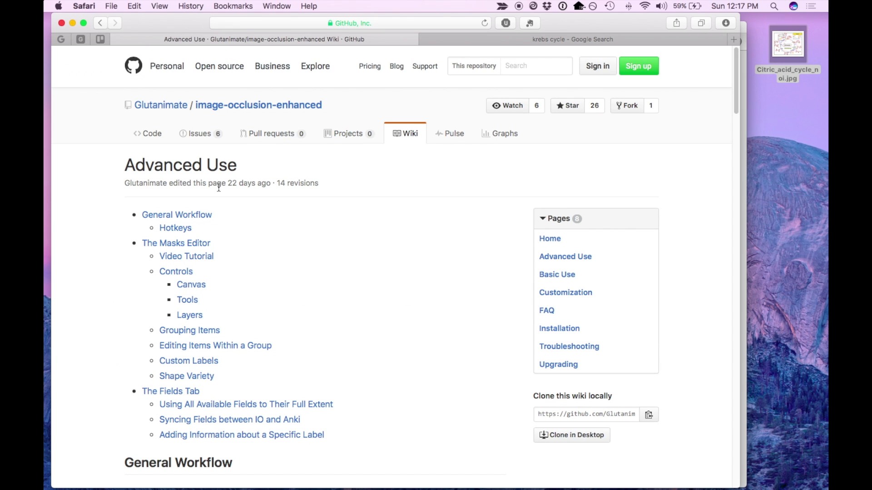
Read through the wiki's Hotkeys shortcut list, then go back to the AnkiWeb add-on page.
click(181, 228)
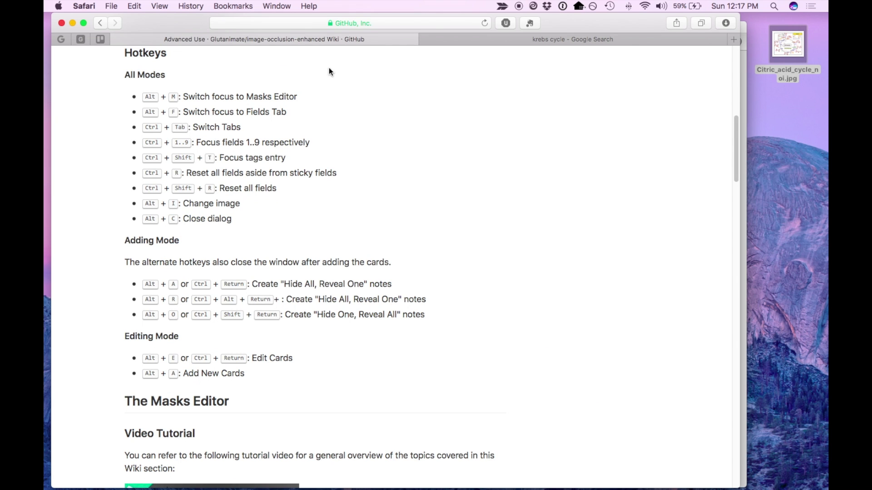
scroll(332, 91, up, 15)
scroll(214, 123, down, 10)
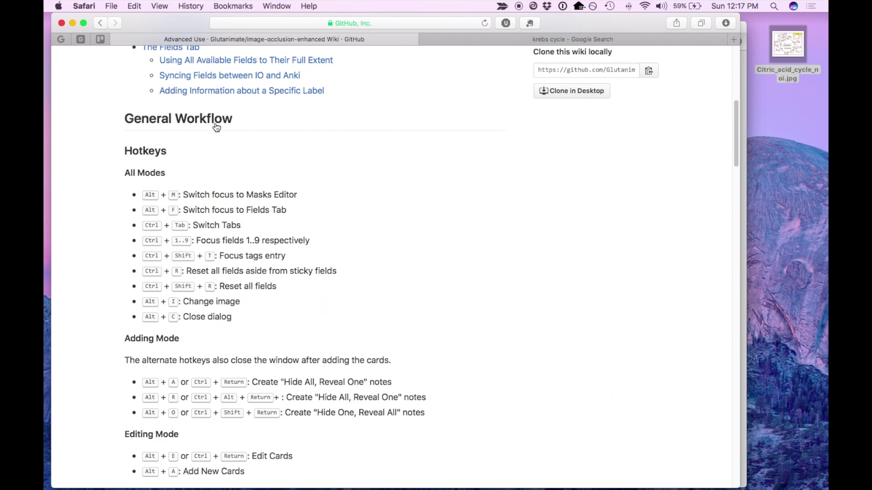
scroll(241, 160, down, 5)
scroll(255, 167, up, 3)
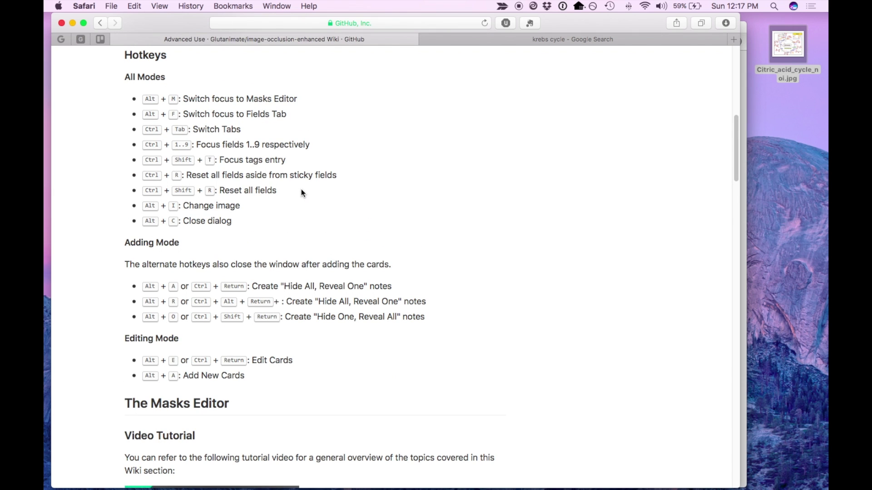
scroll(301, 189, up, 10)
scroll(299, 190, down, 2)
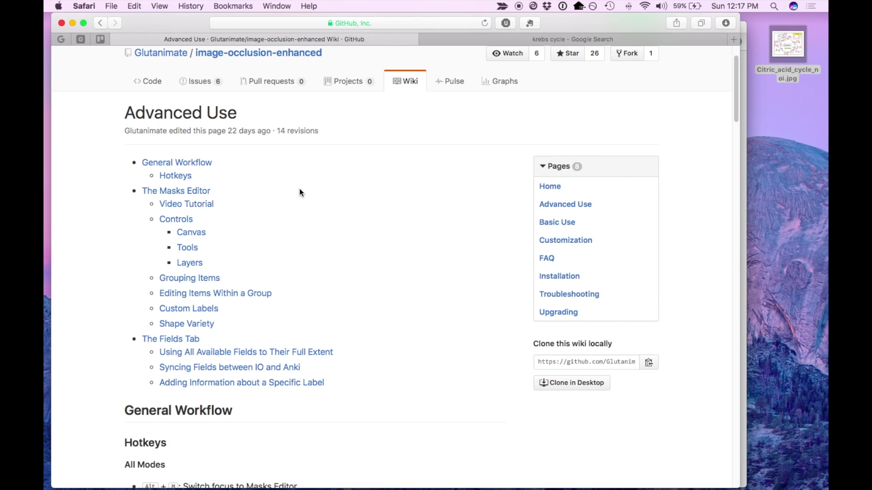
scroll(299, 189, up, 2)
key(super+bracketleft)
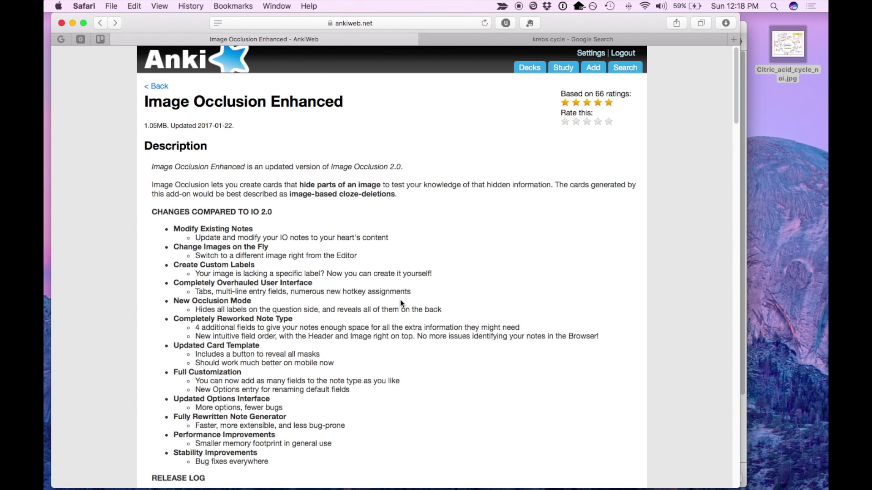